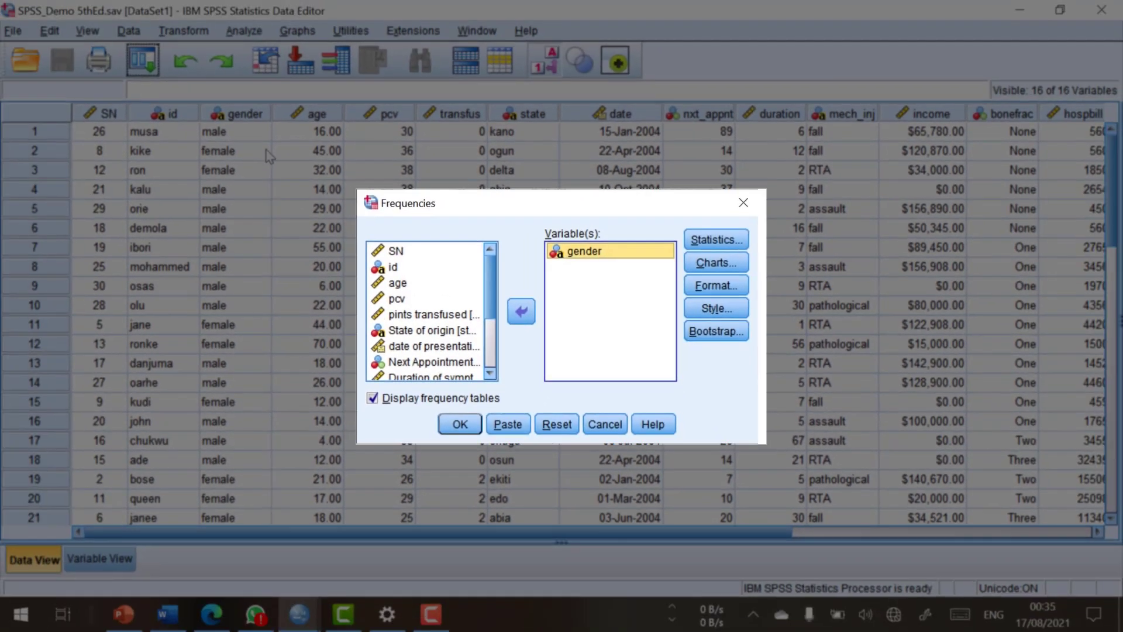
pyautogui.press('Return')
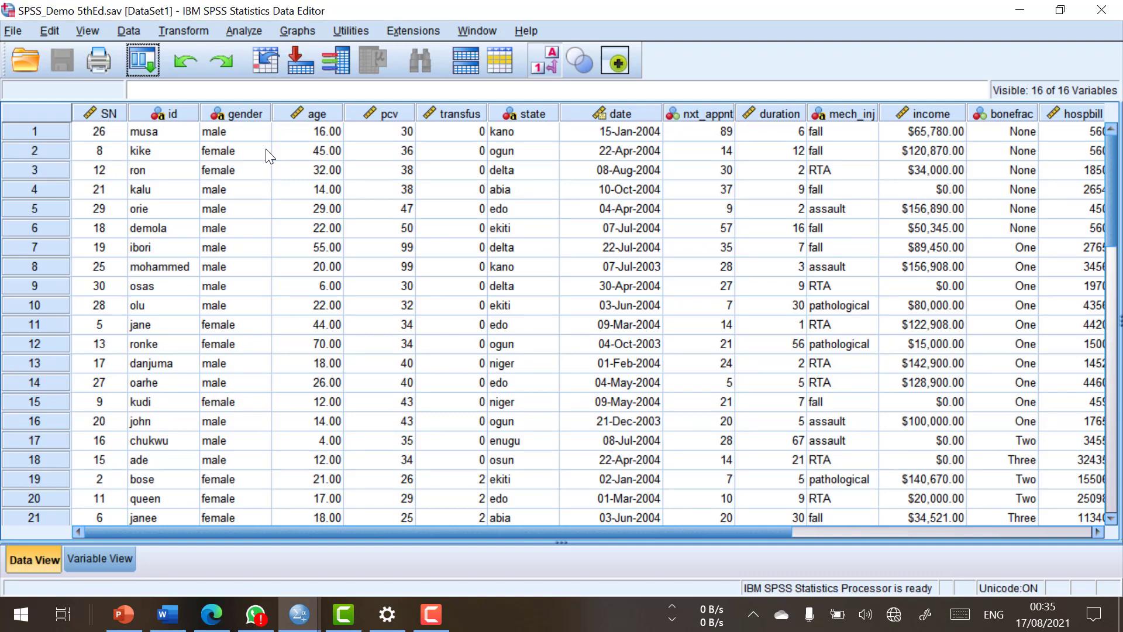
pyautogui.click(175, 31)
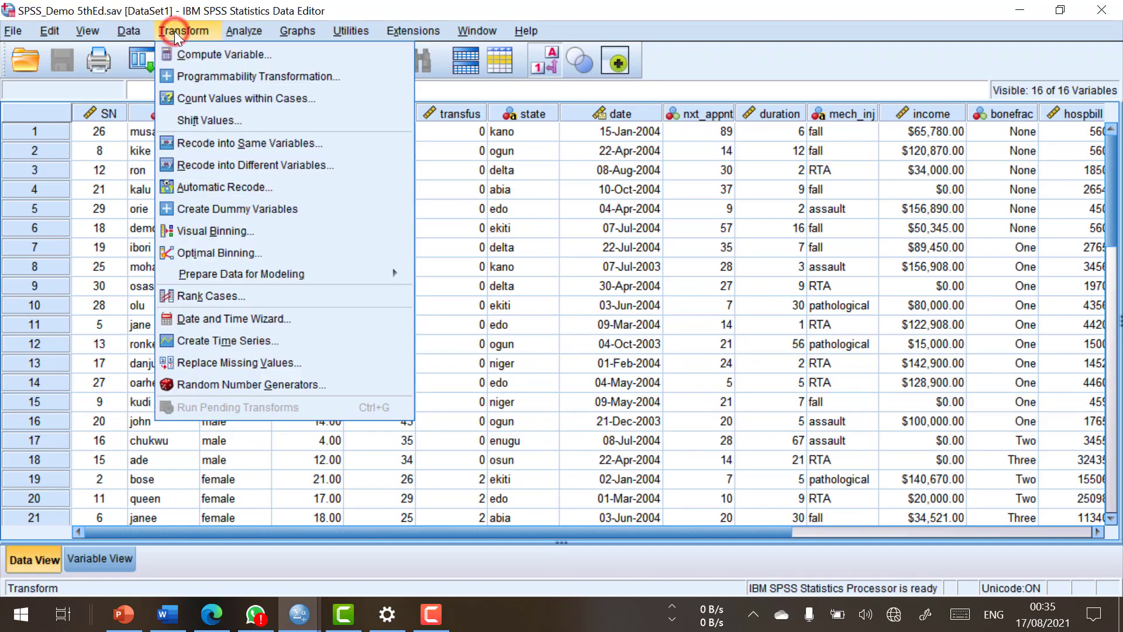
pyautogui.moveTo(131, 34)
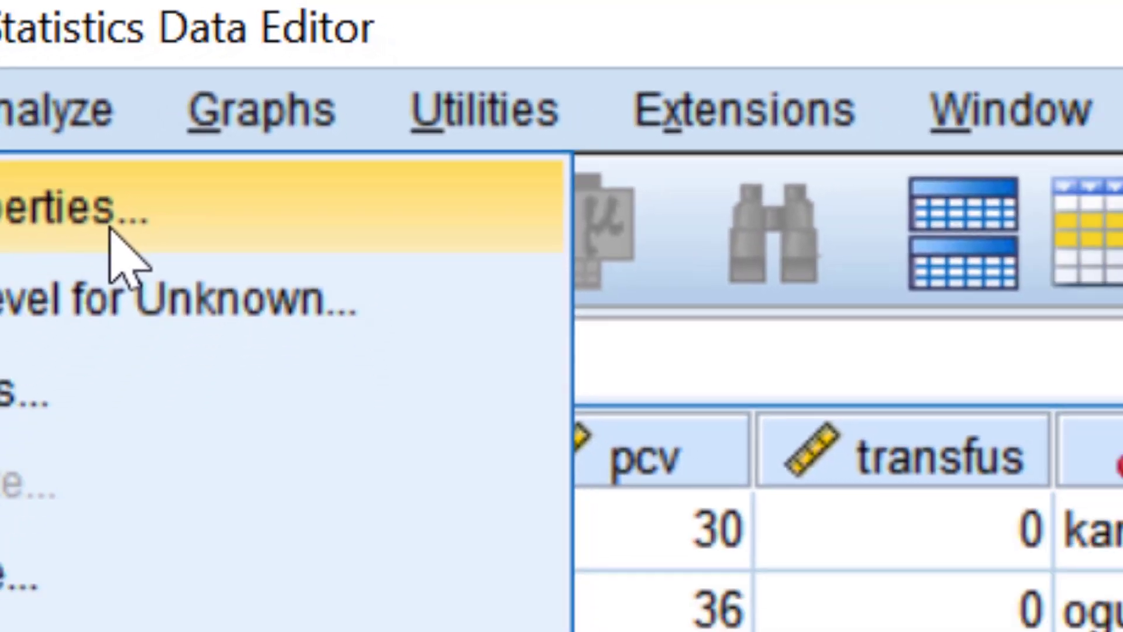
pyautogui.click(111, 231)
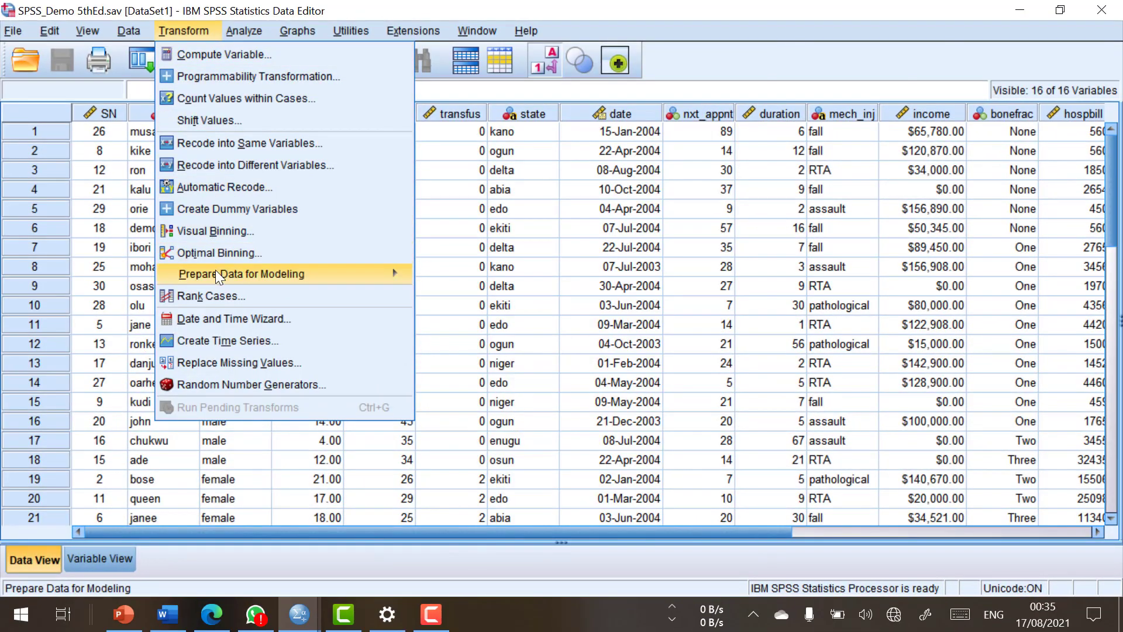
pyautogui.moveTo(255, 278)
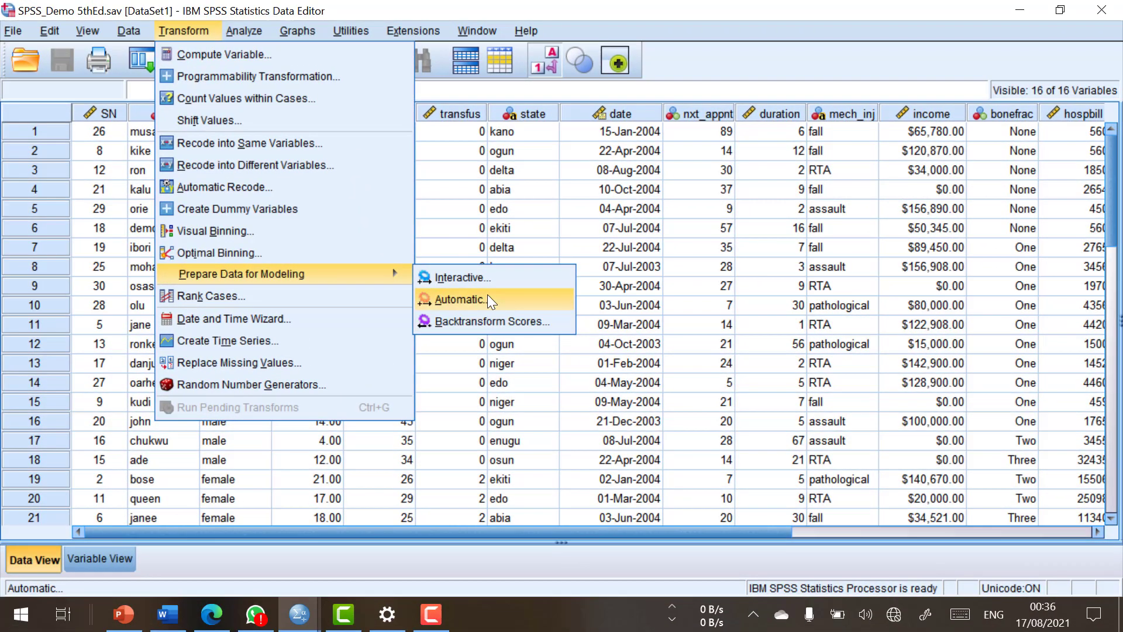
pyautogui.click(472, 276)
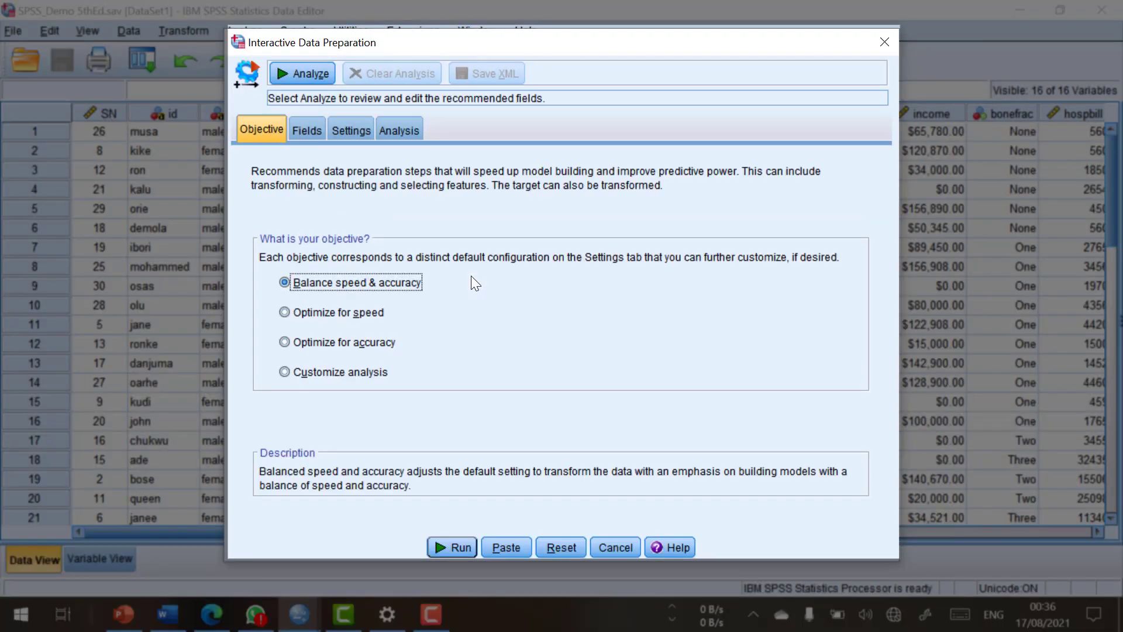
pyautogui.click(890, 47)
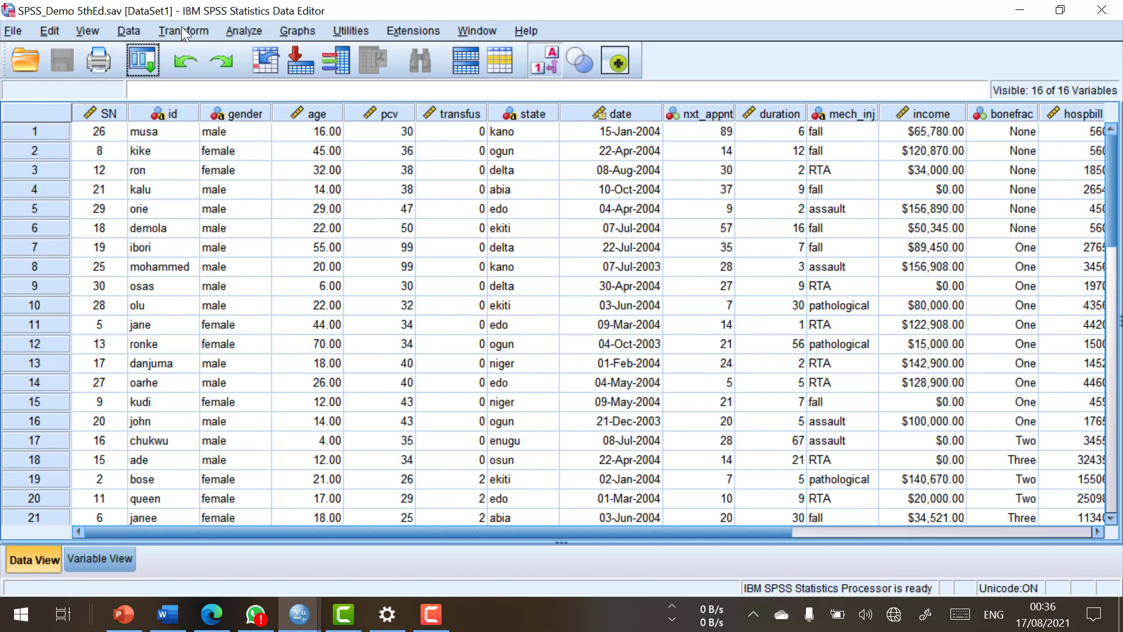
# - Open the Frequencies dialog, close it, then bring up Analyze > Compare Means
pyautogui.click(234, 30)
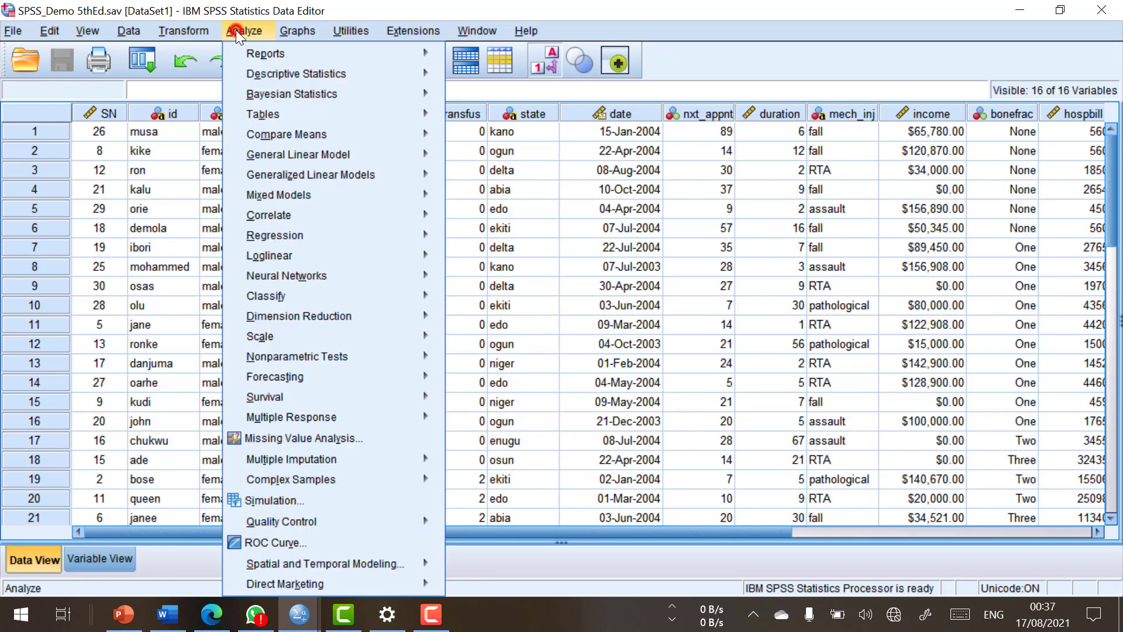
pyautogui.moveTo(410, 73)
pyautogui.click(470, 77)
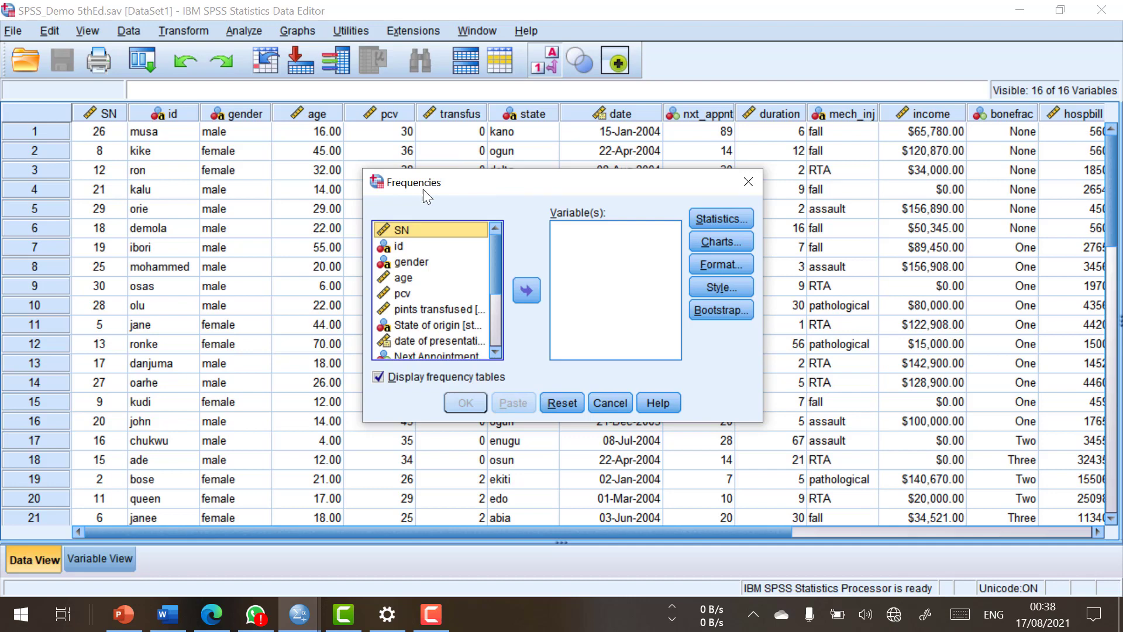
pyautogui.click(754, 182)
pyautogui.click(243, 28)
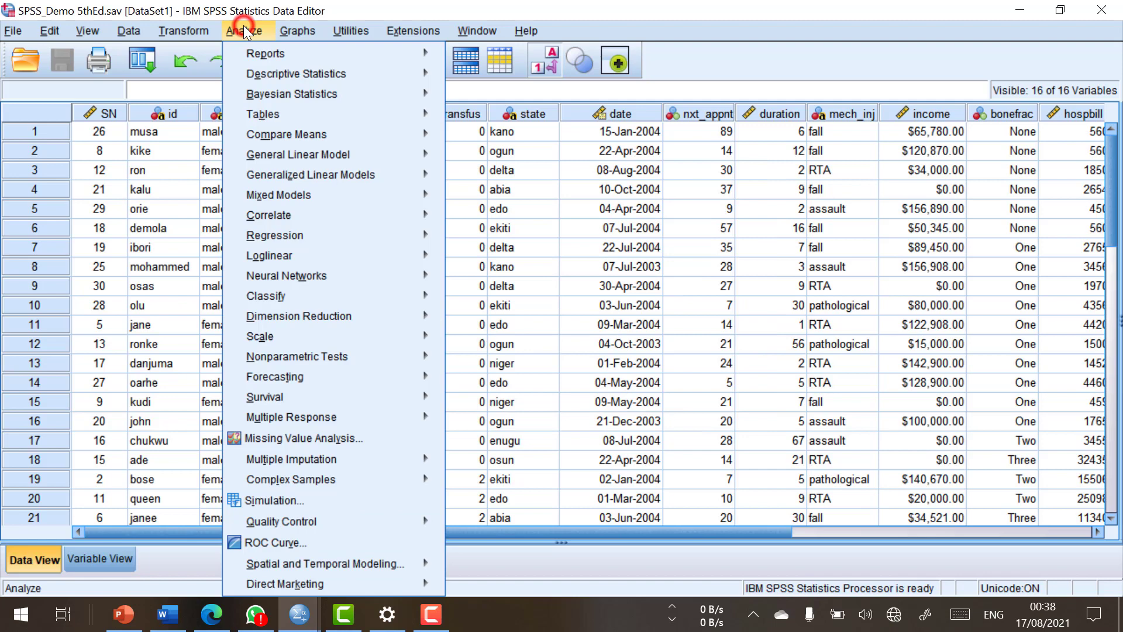
pyautogui.moveTo(285, 139)
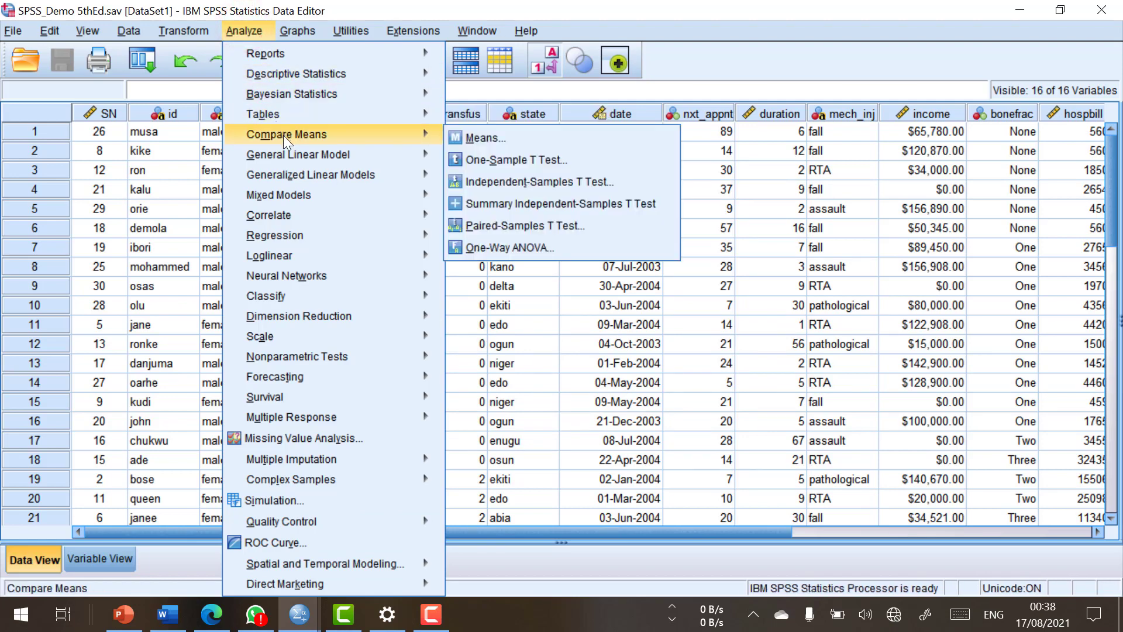
# - Choose One-Sample T Test from the Compare Means submenu
pyautogui.click(497, 162)
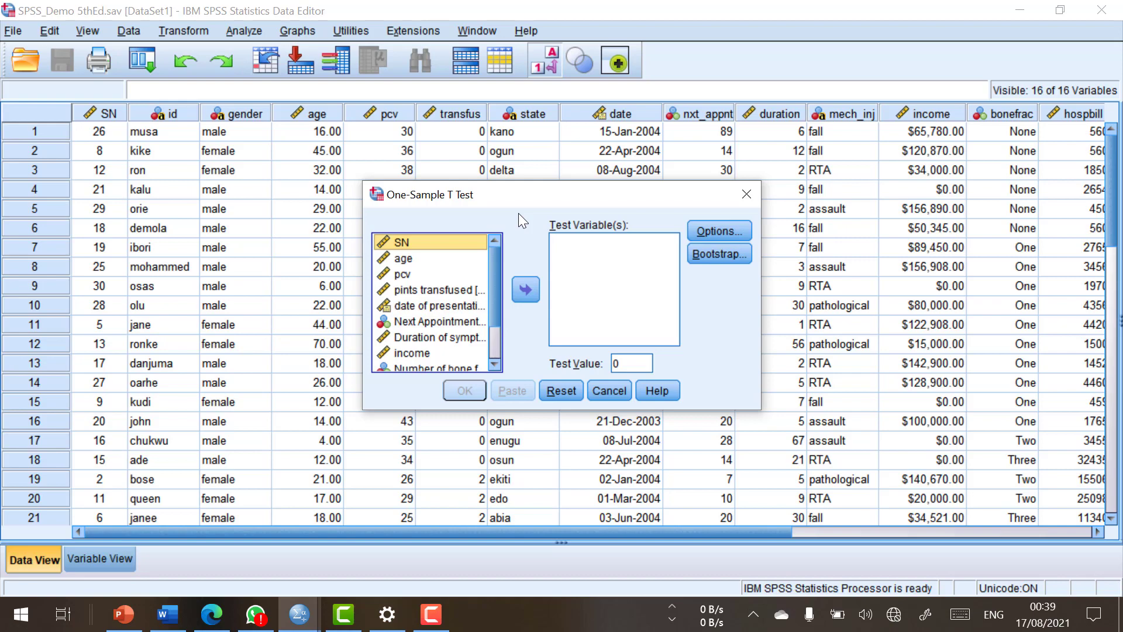
# - Dismiss the One-Sample T Test dialog and open Descriptive Statistics > Frequencies
pyautogui.press('Escape')
pyautogui.click(244, 30)
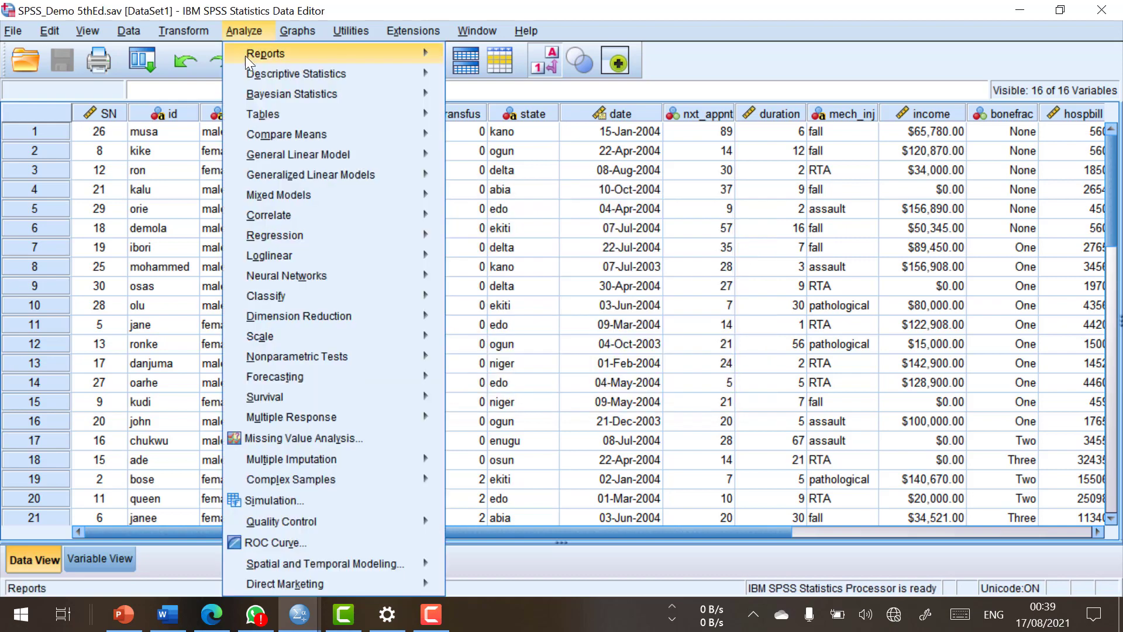
pyautogui.moveTo(432, 92)
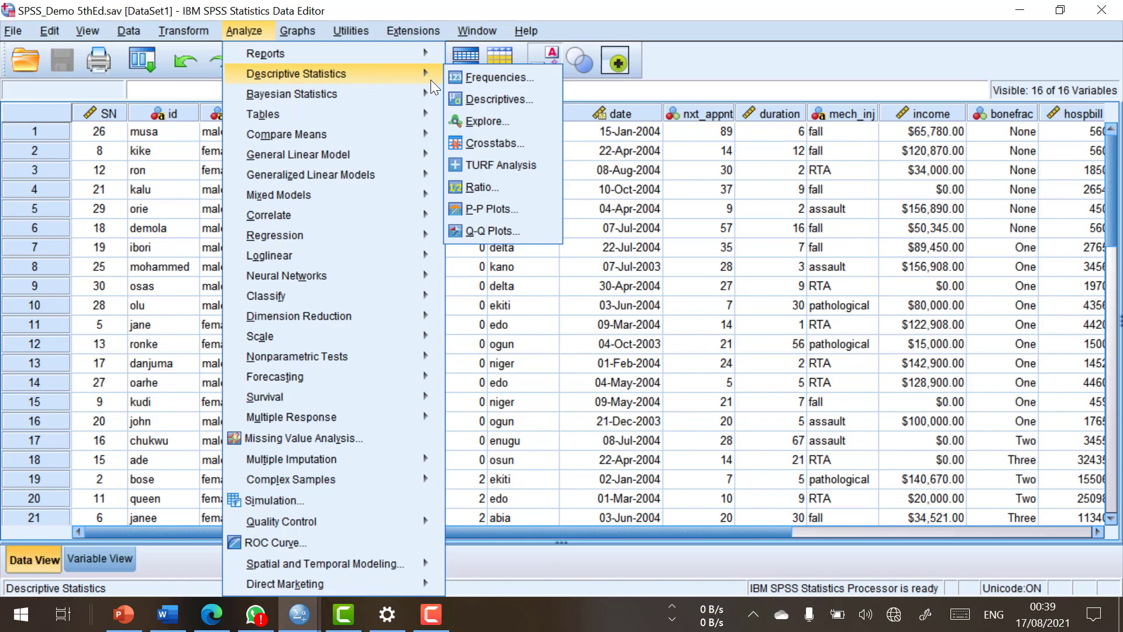
pyautogui.click(501, 78)
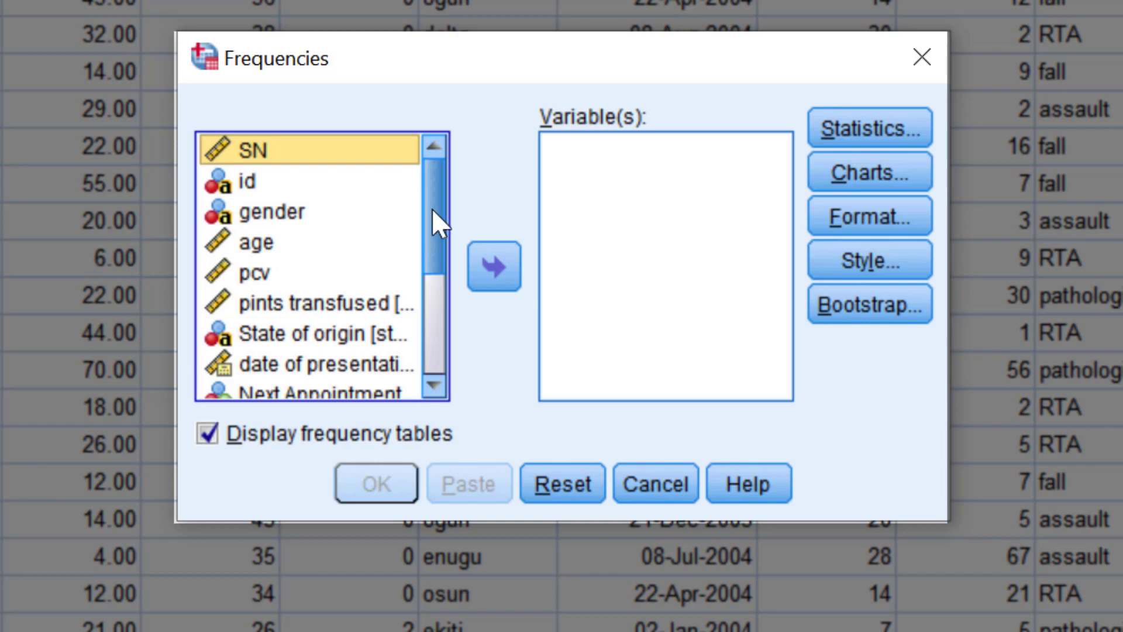
pyautogui.click(273, 215)
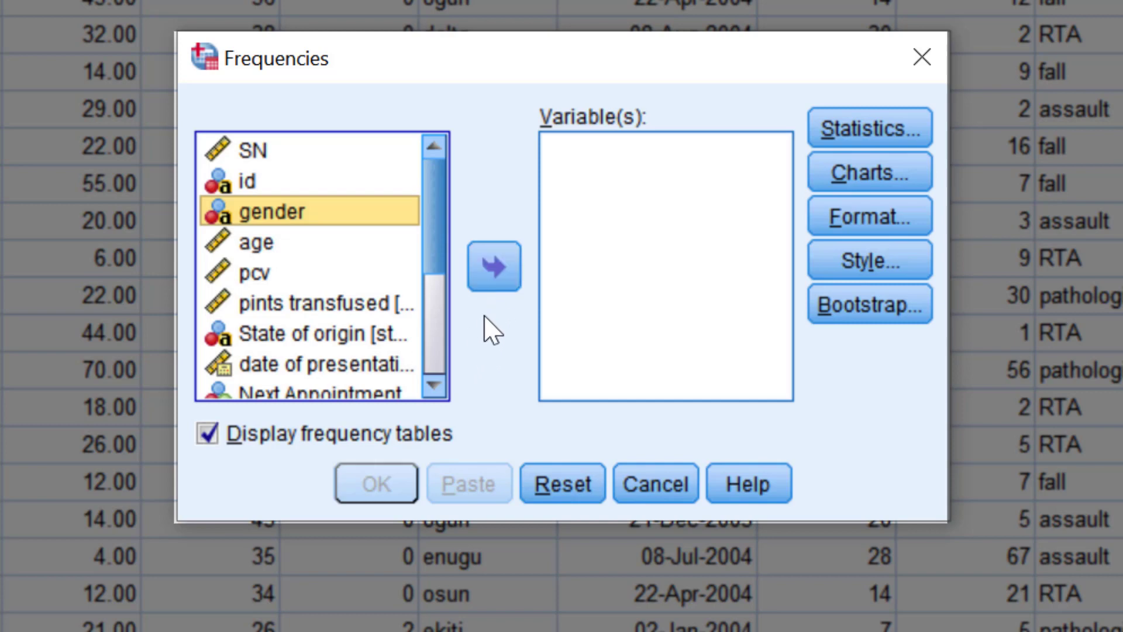
pyautogui.click(493, 268)
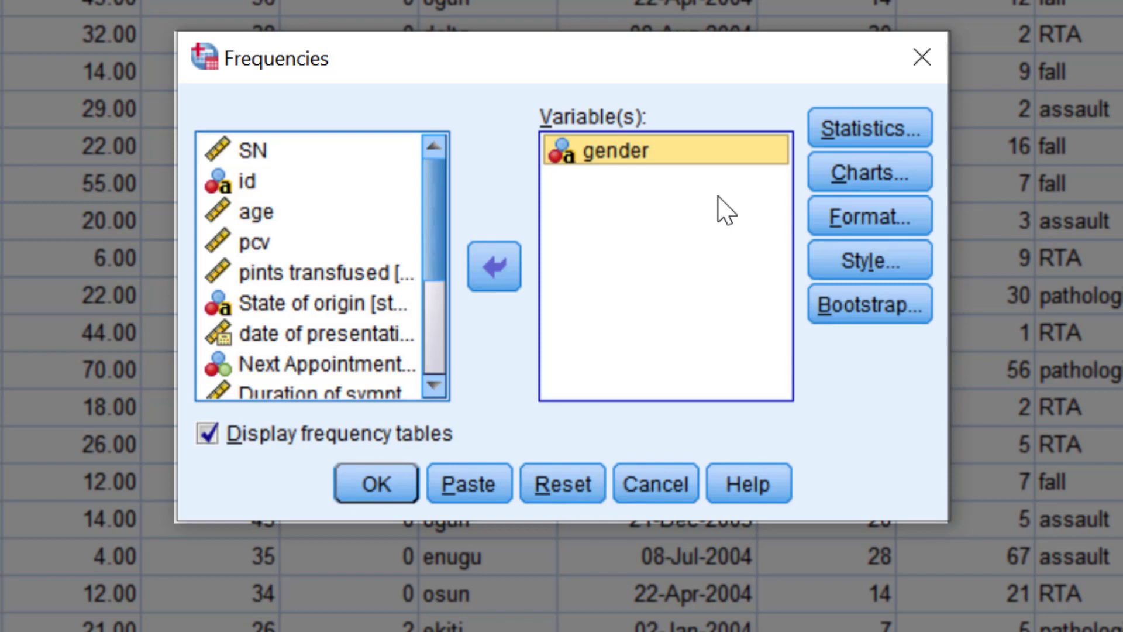
pyautogui.click(627, 155)
pyautogui.click(494, 268)
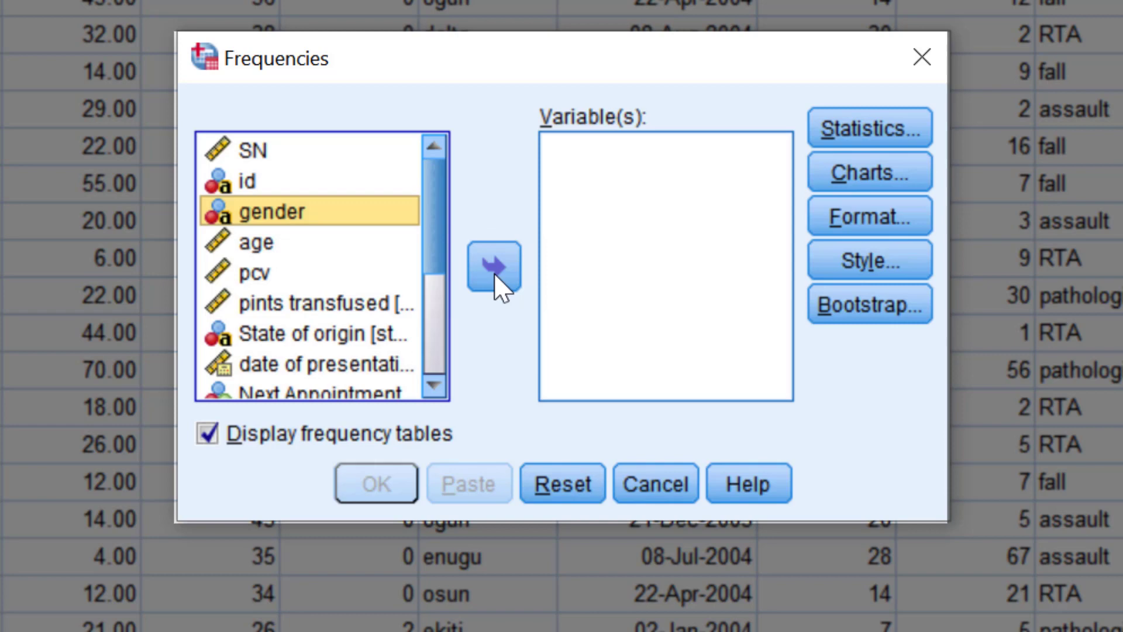
# - Add gender, age and pints transfused to Variable(s) and uncheck Display frequency tables
pyautogui.click(495, 273)
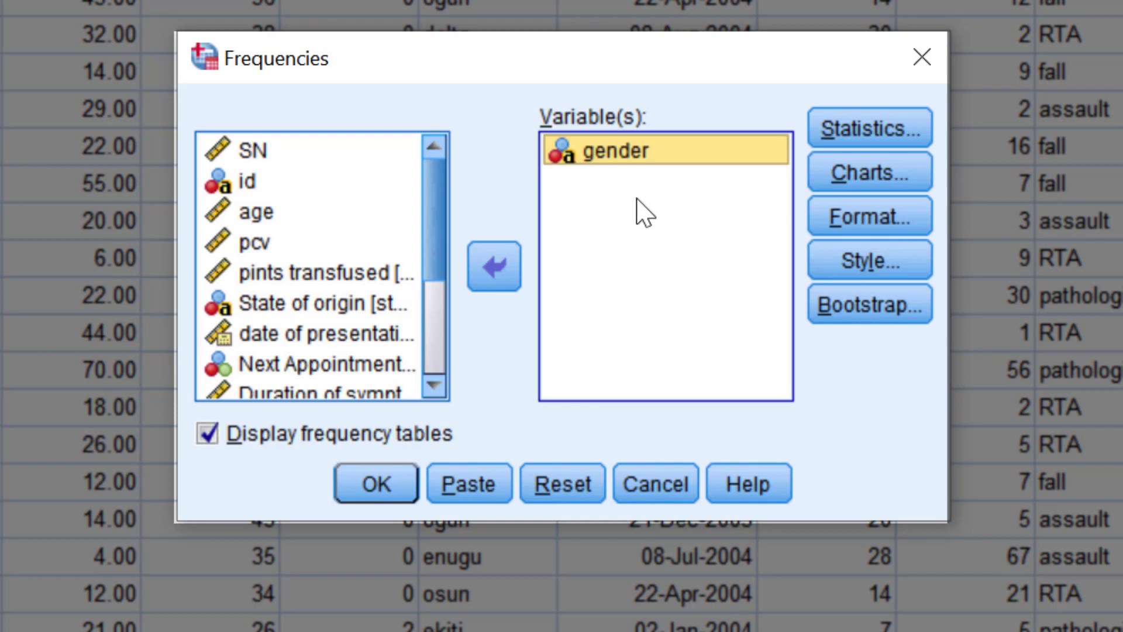
pyautogui.click(252, 211)
pyautogui.click(495, 278)
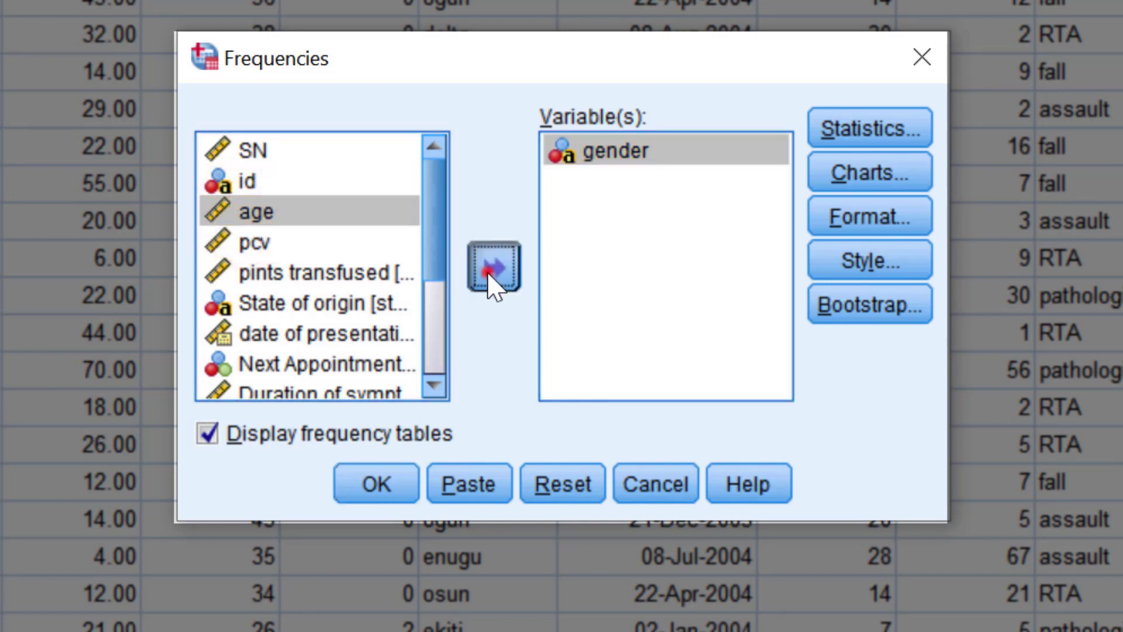
pyautogui.click(295, 245)
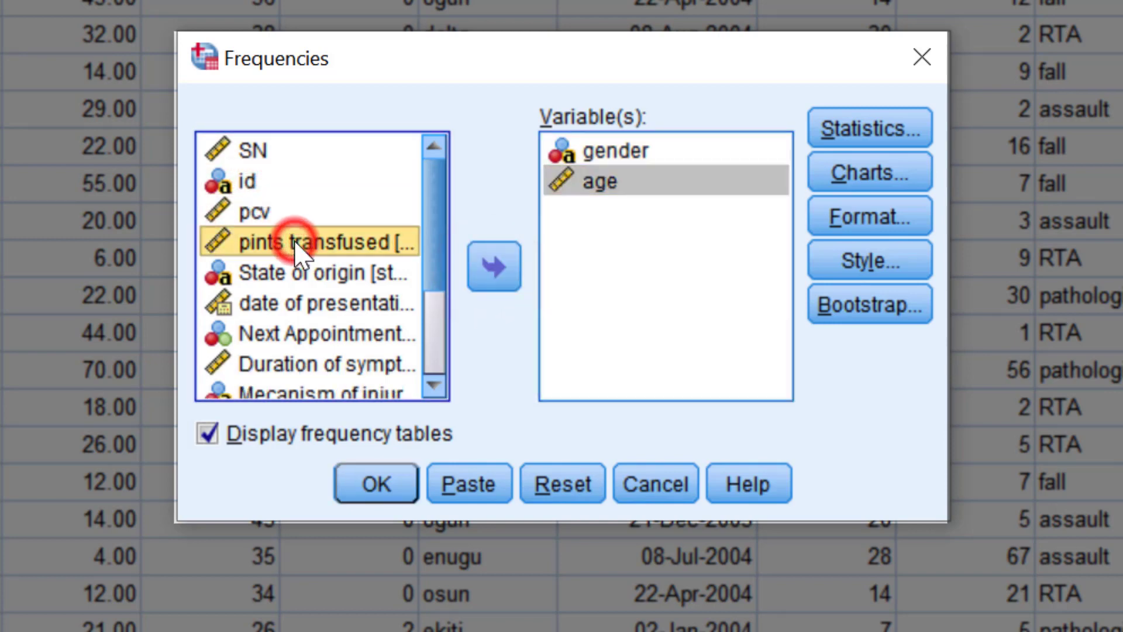
pyautogui.click(493, 276)
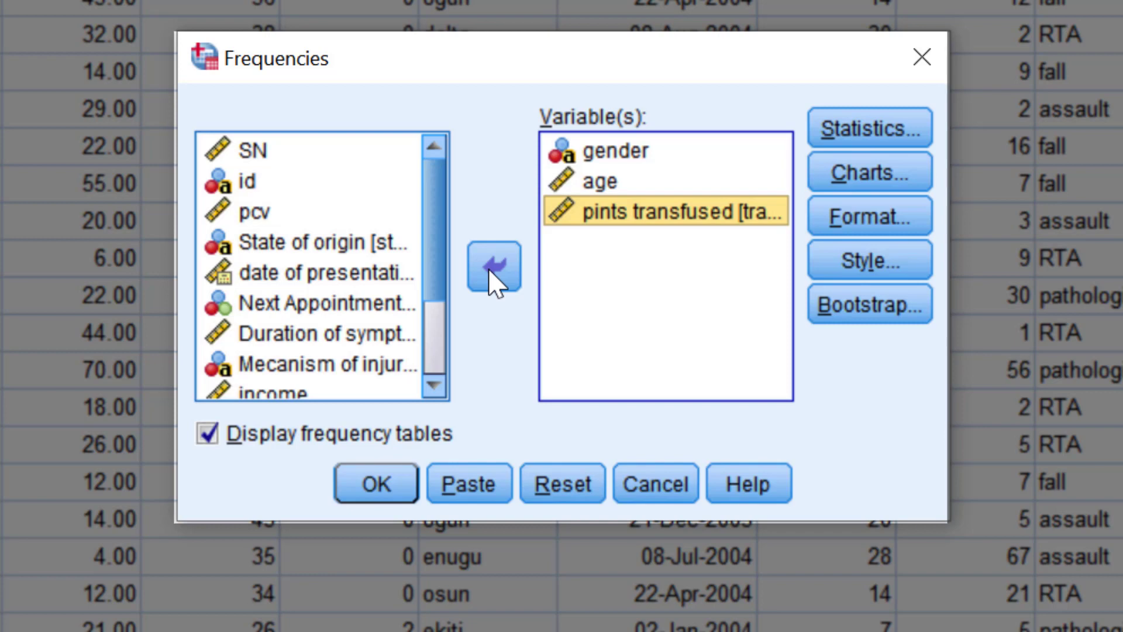
pyautogui.click(207, 433)
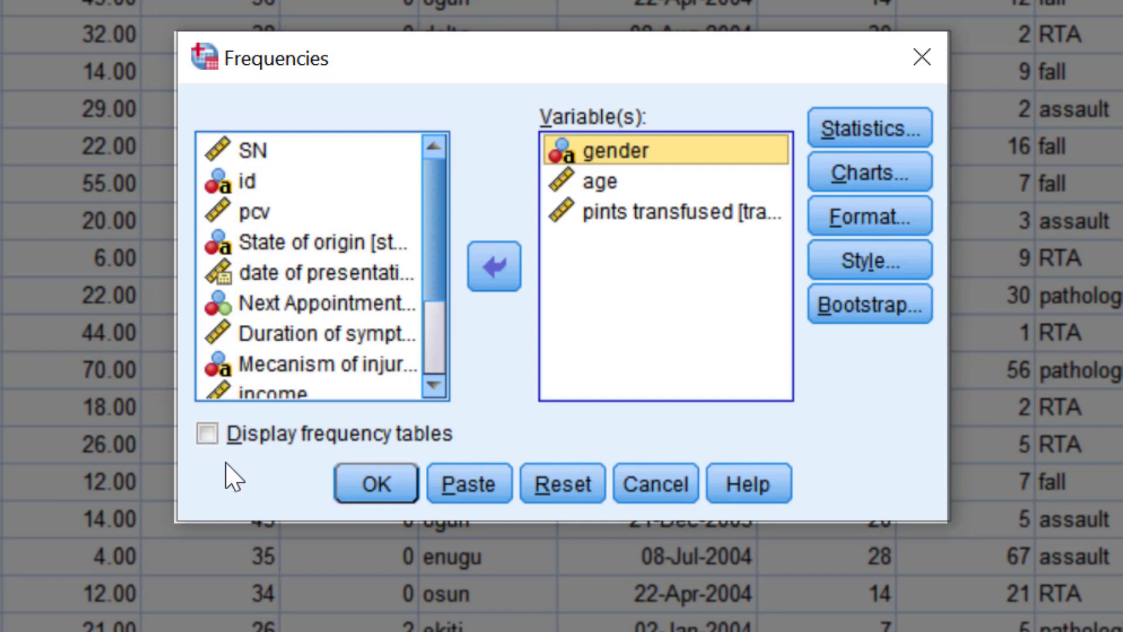
# - Toggle Display frequency tables on and off, then dismiss the warning to keep tables on
pyautogui.click(211, 438)
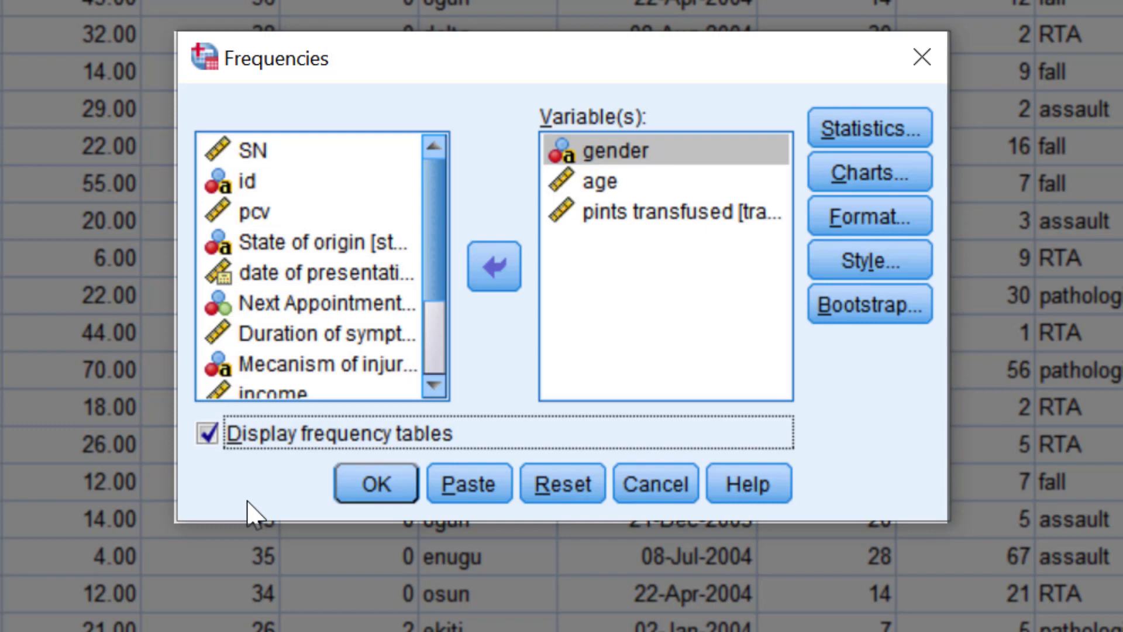
pyautogui.click(209, 436)
pyautogui.click(563, 349)
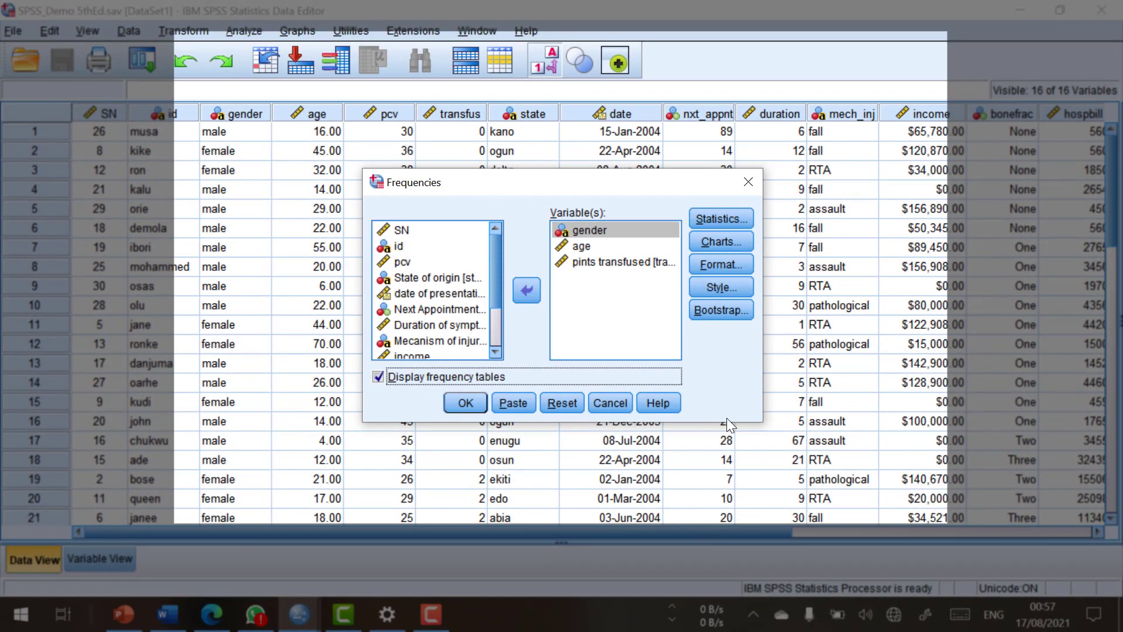
pyautogui.click(722, 215)
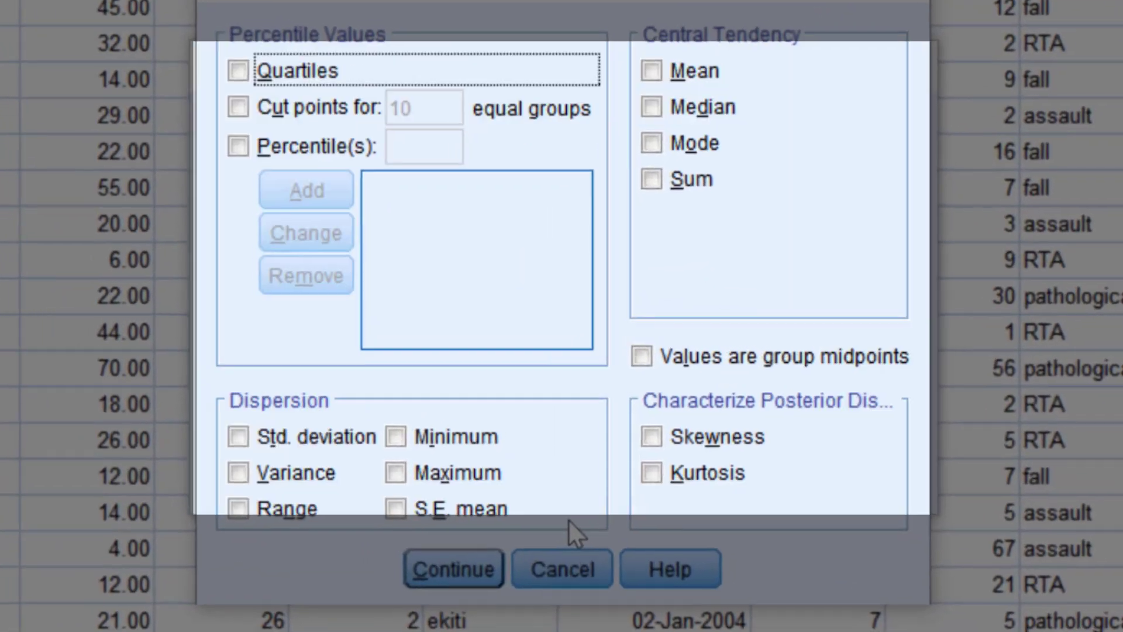
# - Cancel Frequencies: Statistics to return to the Frequencies dialog unchanged
pyautogui.click(562, 449)
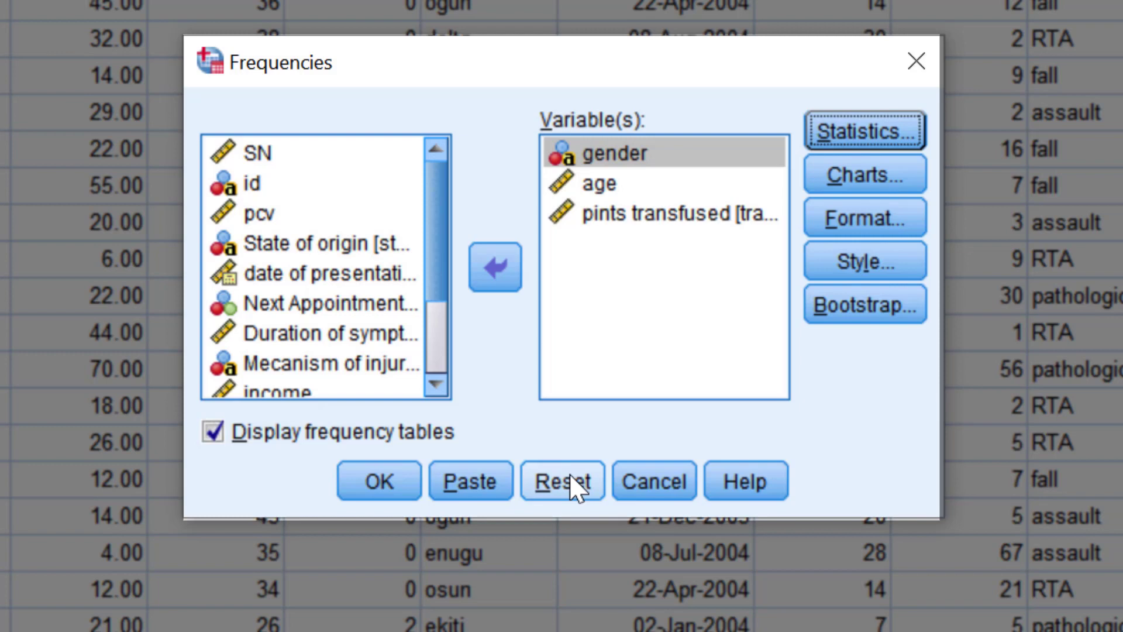
# - Reset the Frequencies dialog, then add only gender and age to Variable(s)
pyautogui.click(571, 481)
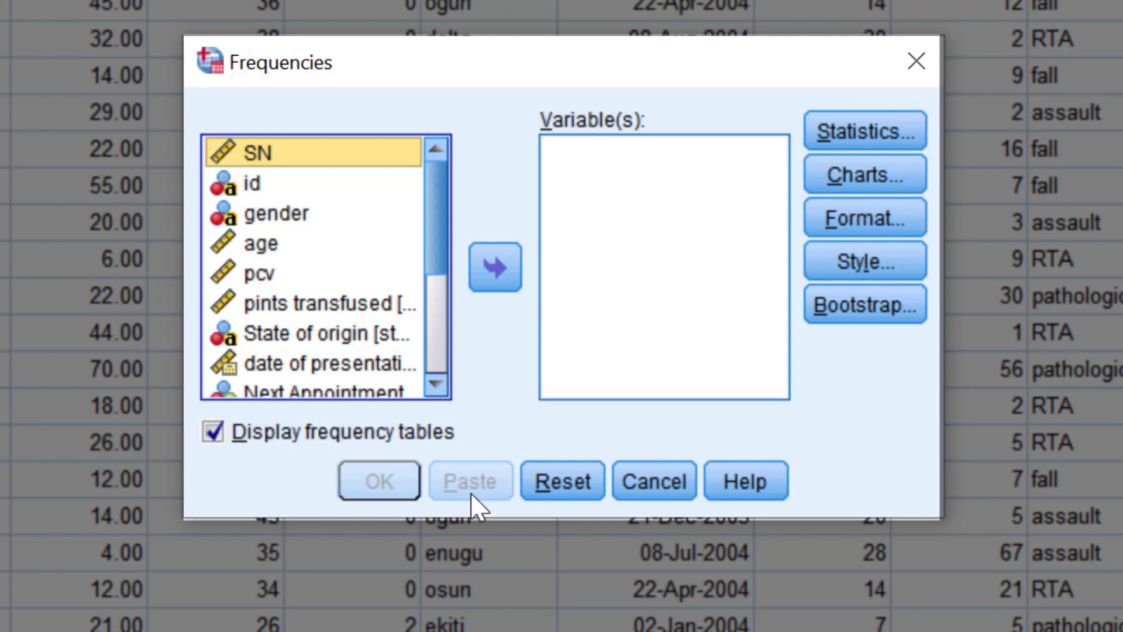
pyautogui.press('Down')
pyautogui.press('Down')
pyautogui.click(495, 268)
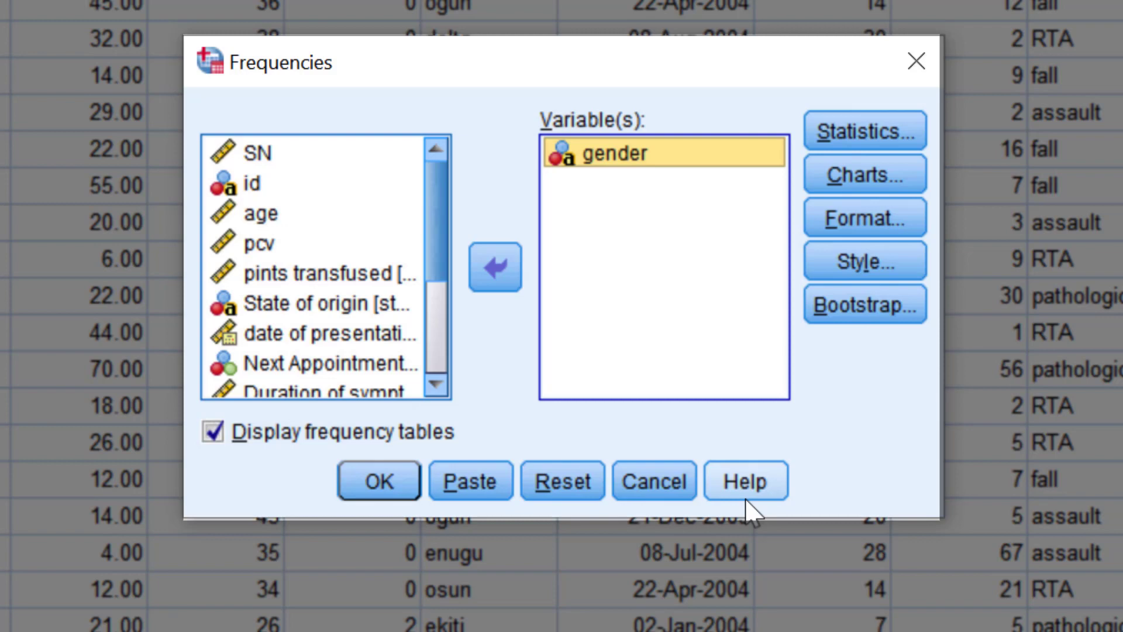
pyautogui.doubleClick(261, 214)
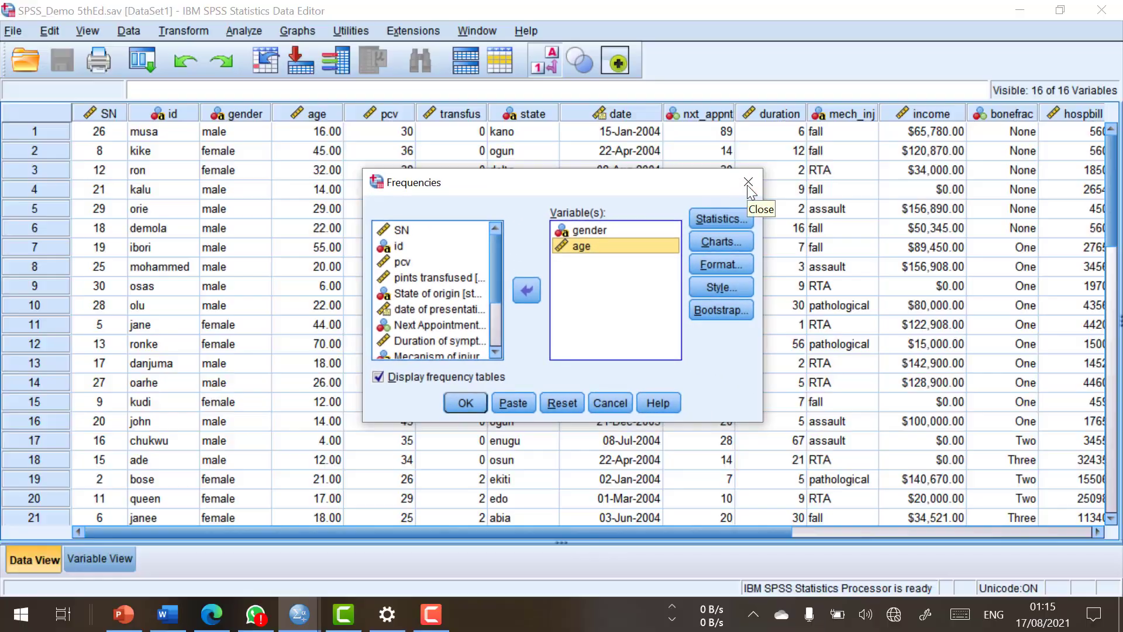
# - Close Frequencies without running it and show the Analyze > Compare Means submenu
pyautogui.click(749, 182)
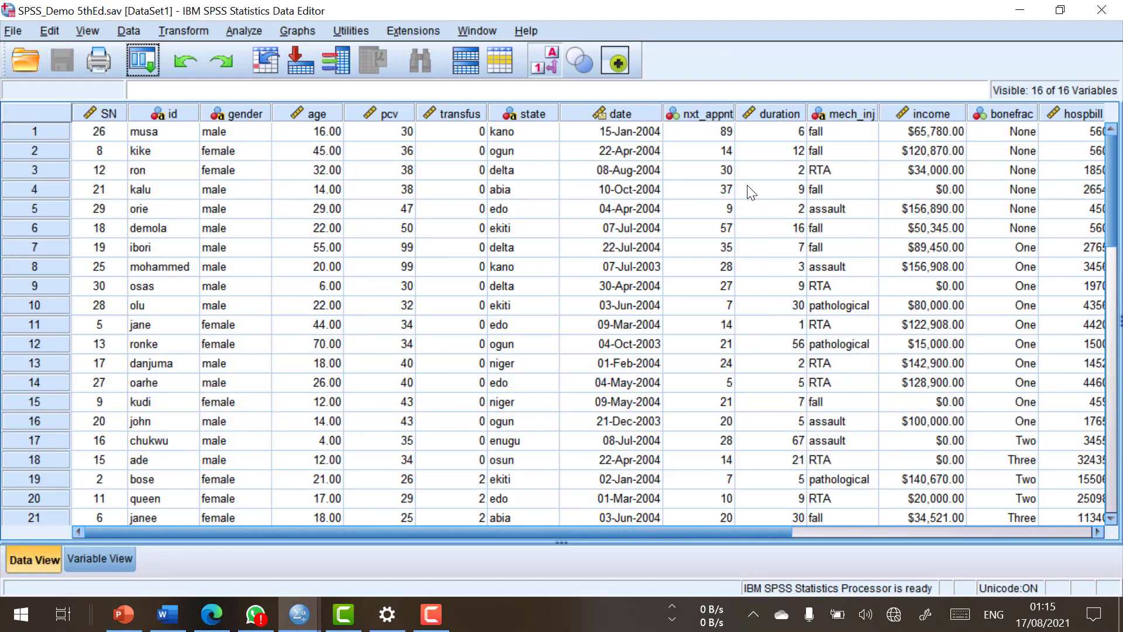
pyautogui.click(244, 30)
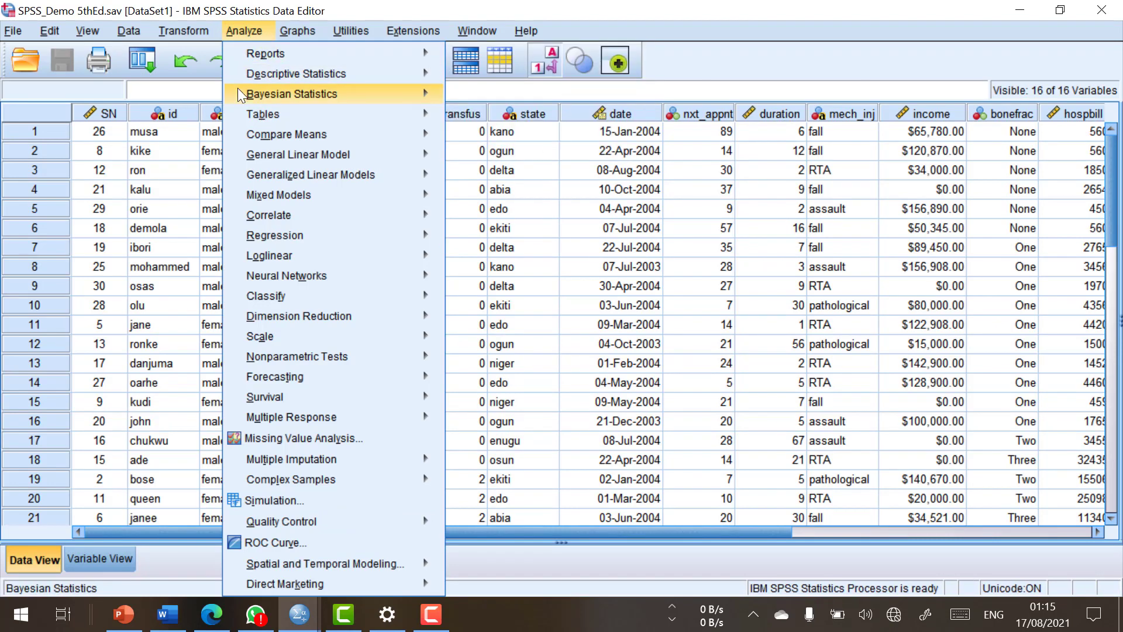
pyautogui.moveTo(284, 76)
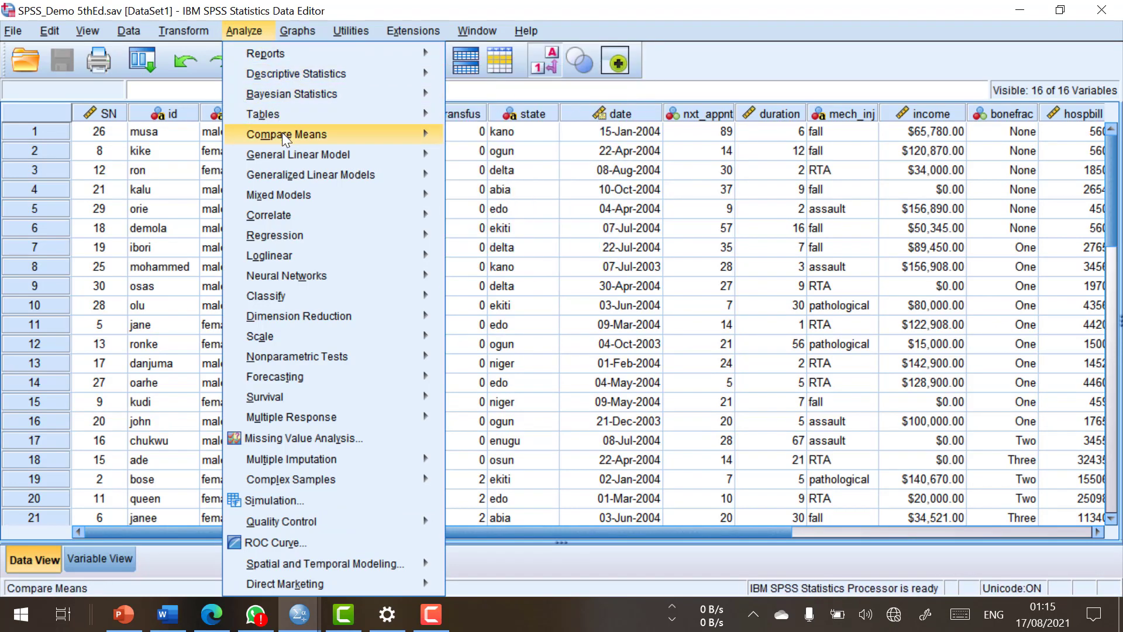
# - Open One-Sample T Test and make age the test variable
pyautogui.moveTo(396, 142)
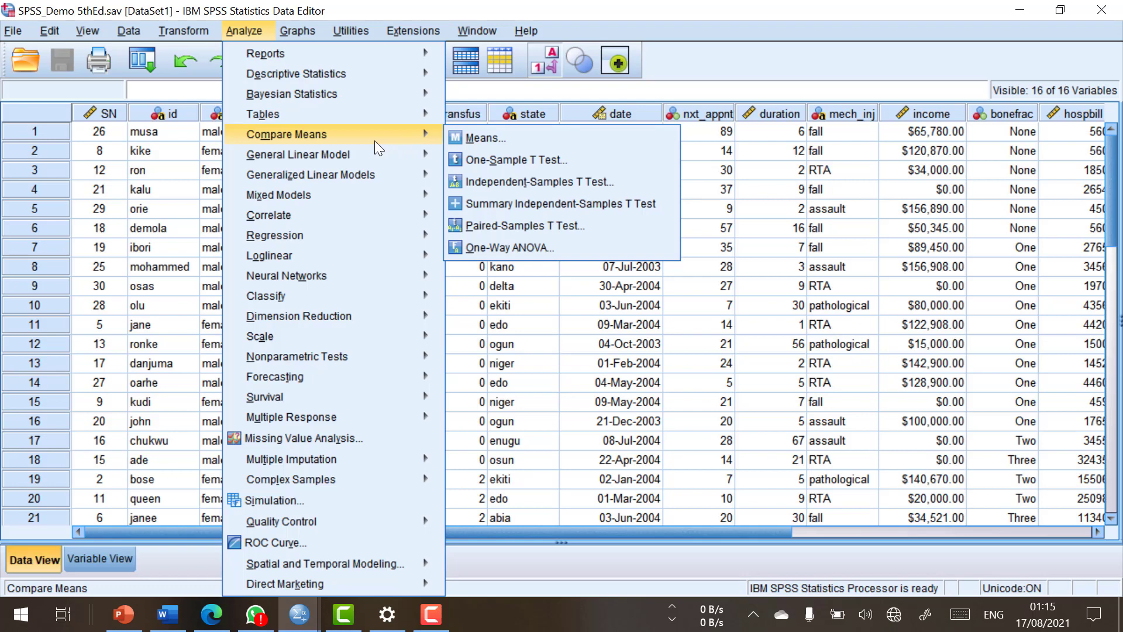
pyautogui.click(498, 162)
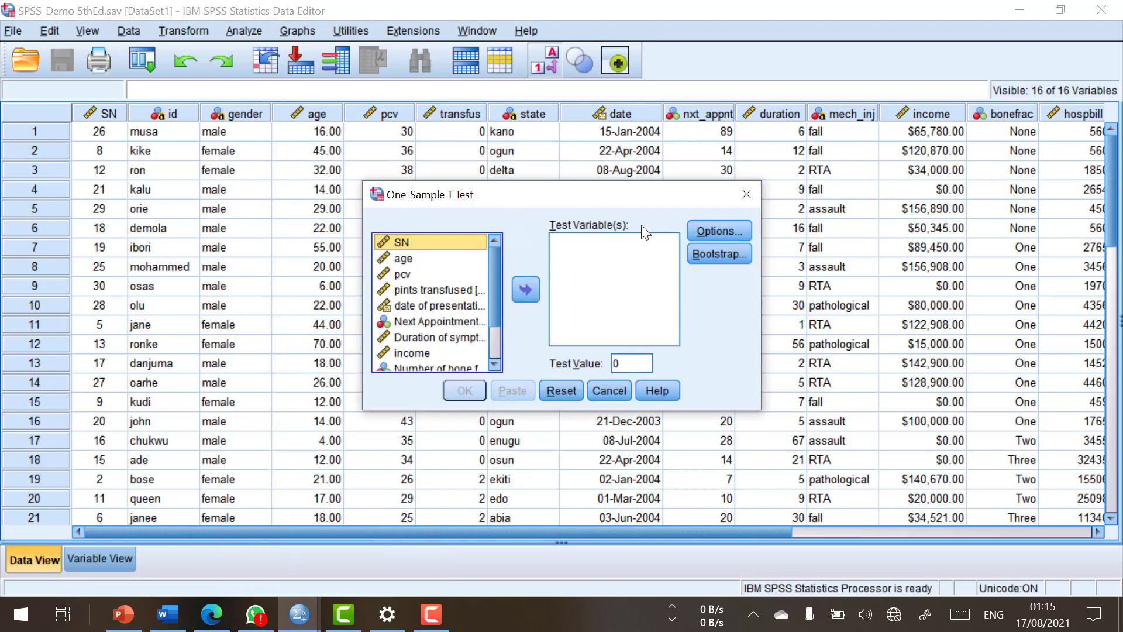
pyautogui.click(400, 265)
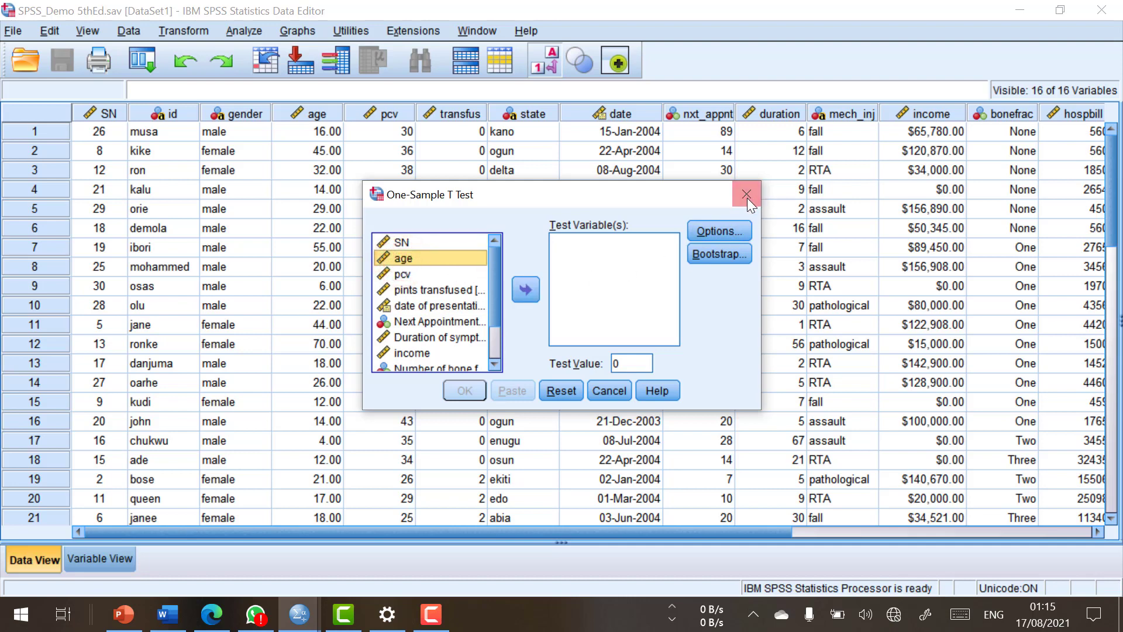
pyautogui.click(523, 288)
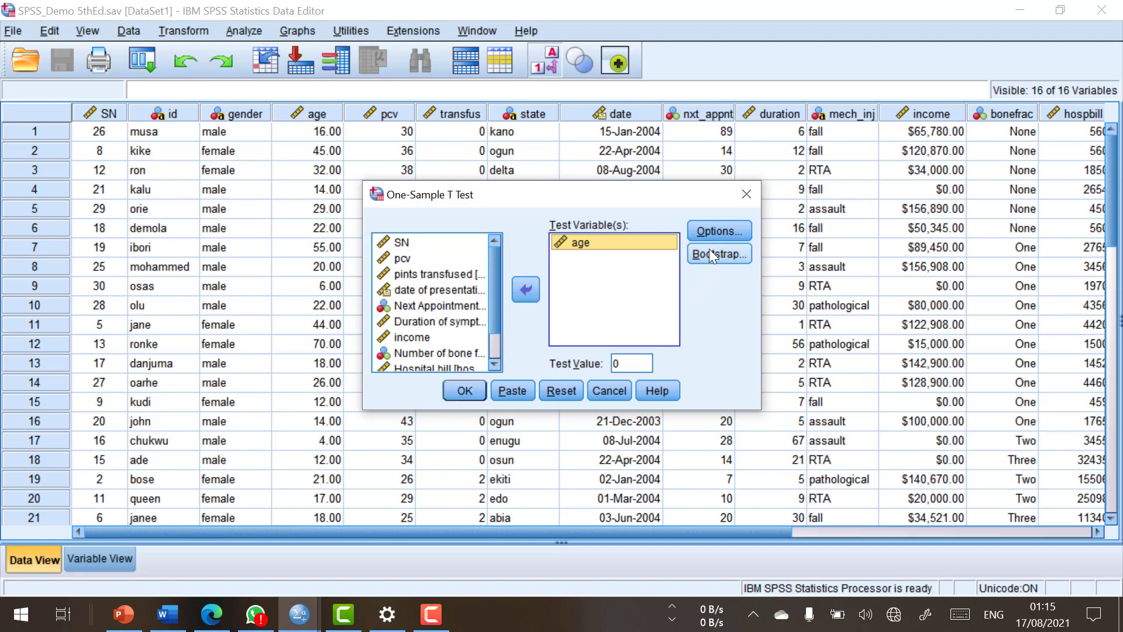
# - Confirm the 95% confidence interval in the t test Options and continue
pyautogui.click(712, 232)
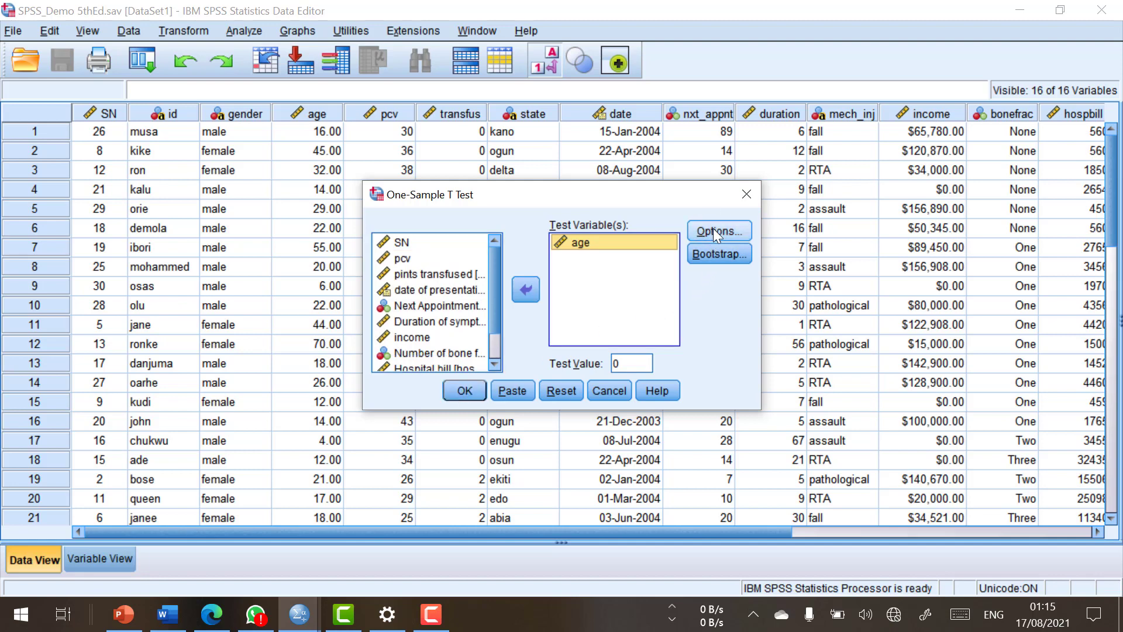
pyautogui.click(714, 230)
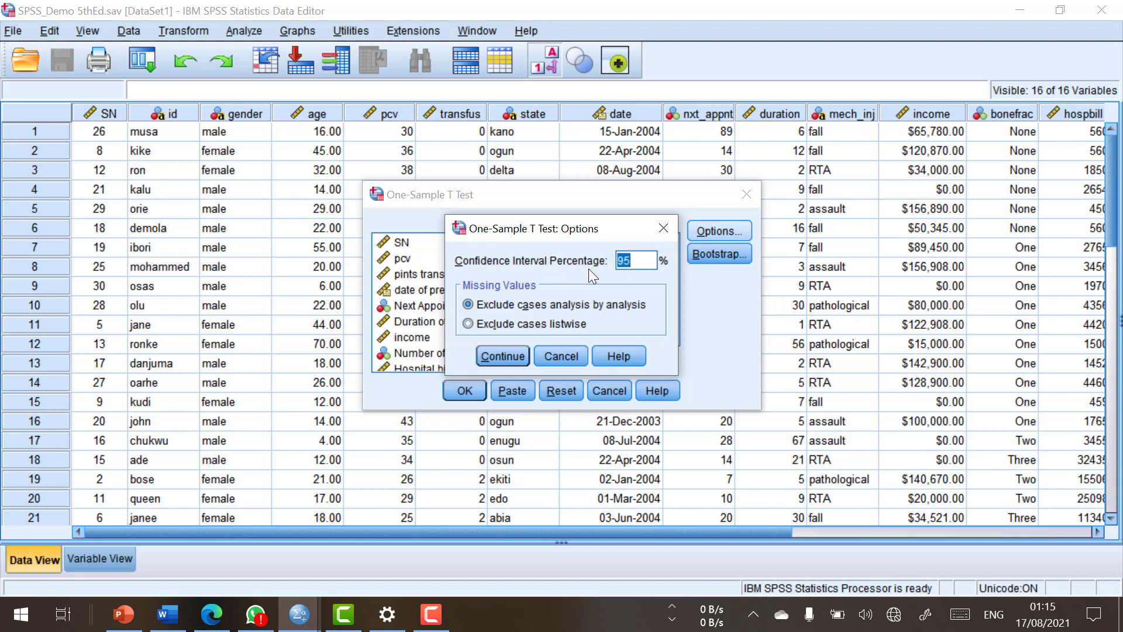
pyautogui.click(640, 265)
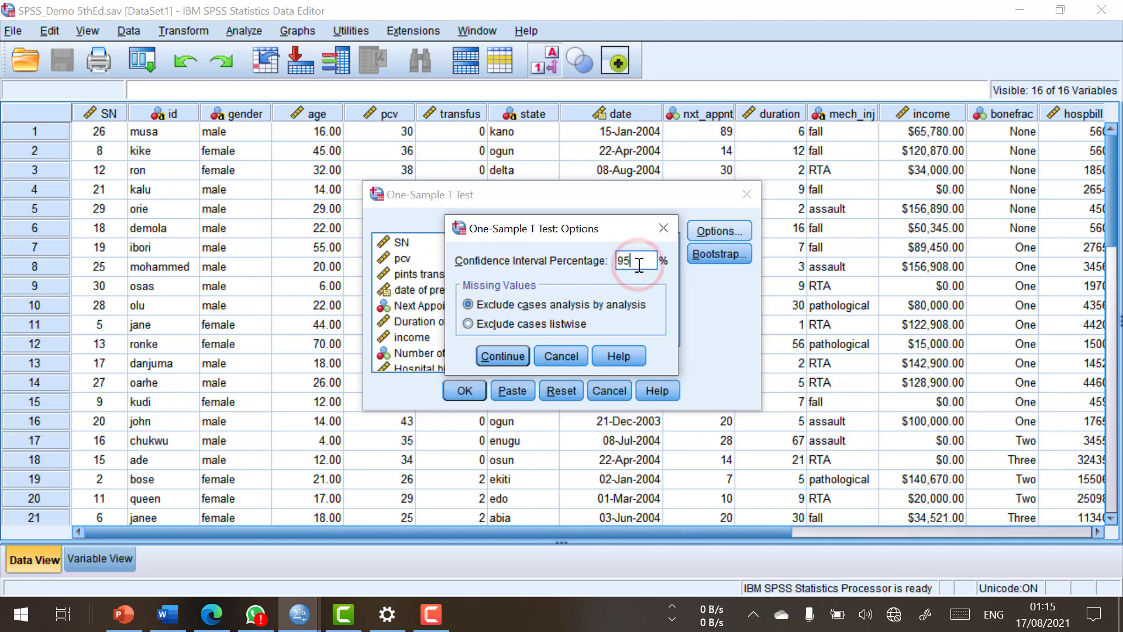
pyautogui.click(501, 356)
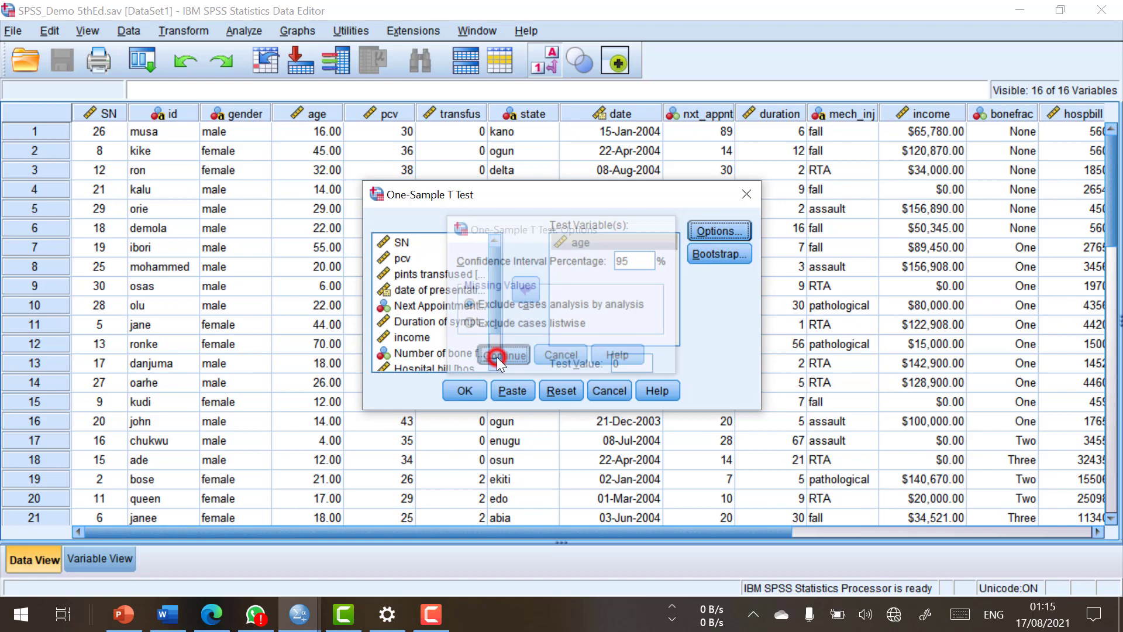
# - Run the t test on age and review the One-Sample Test table (mean 28.80, t 8.498)
pyautogui.click(466, 391)
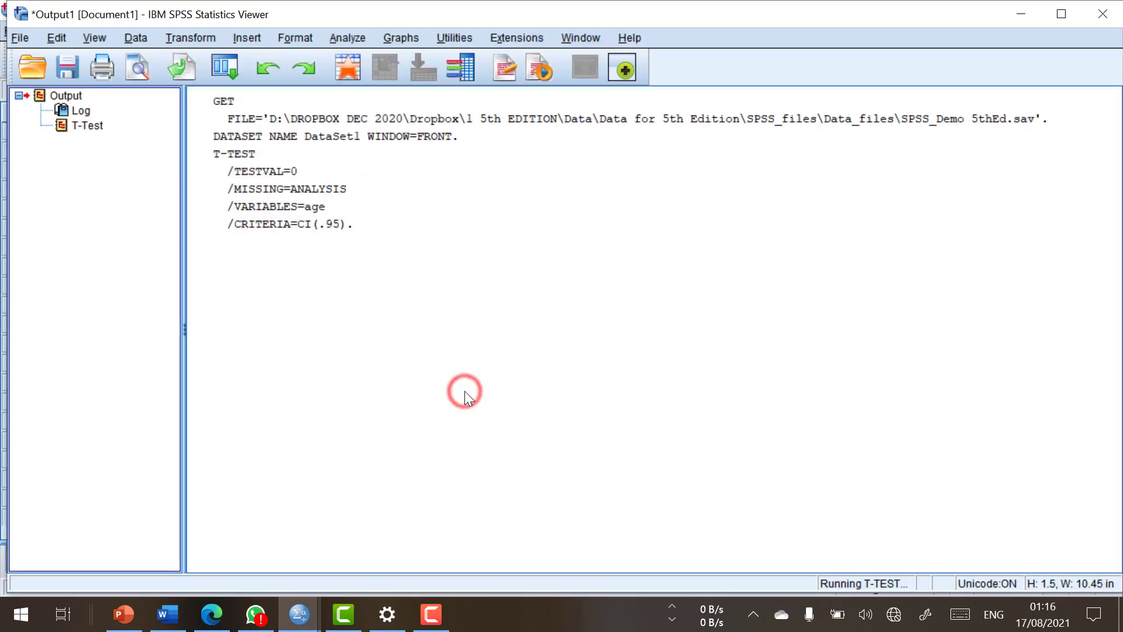
pyautogui.scroll(-1, 386, 267)
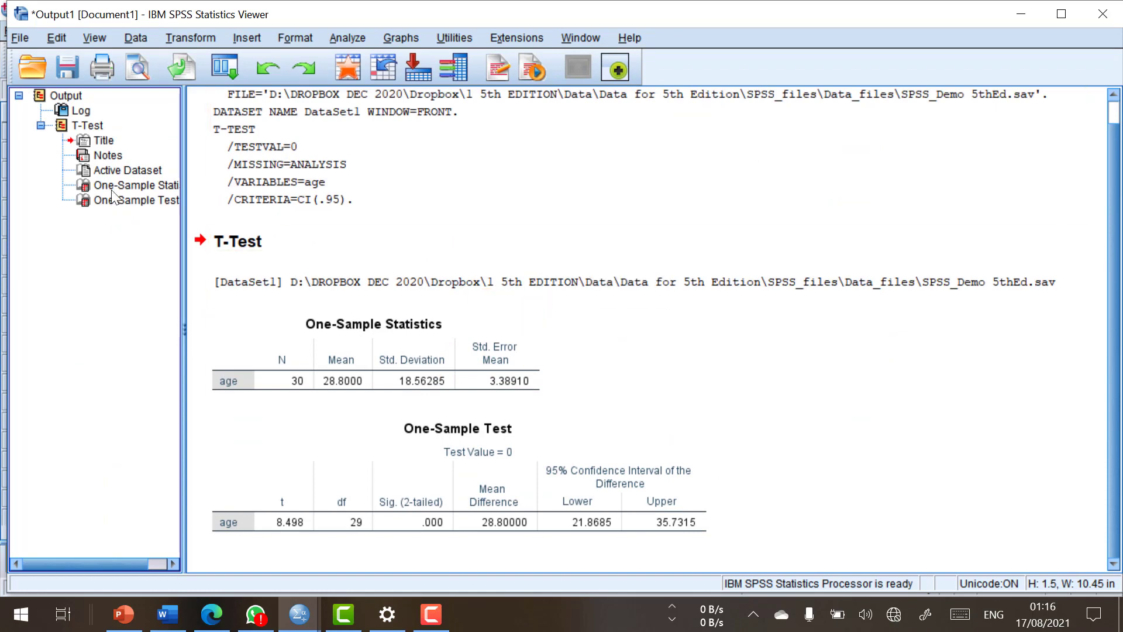
pyautogui.click(491, 427)
pyautogui.click(718, 404)
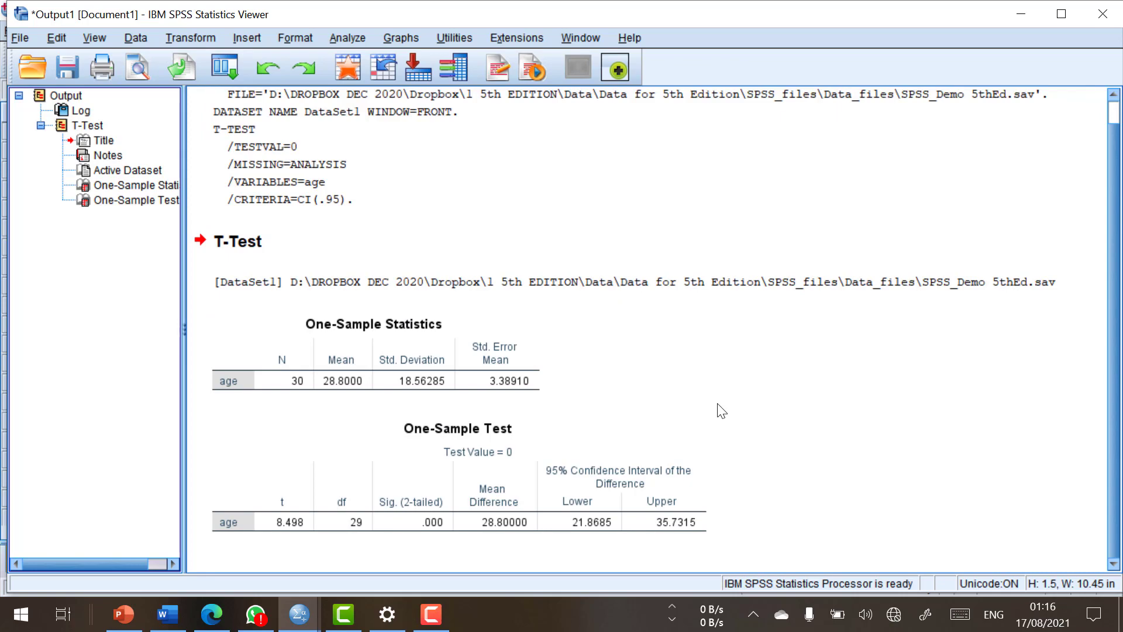